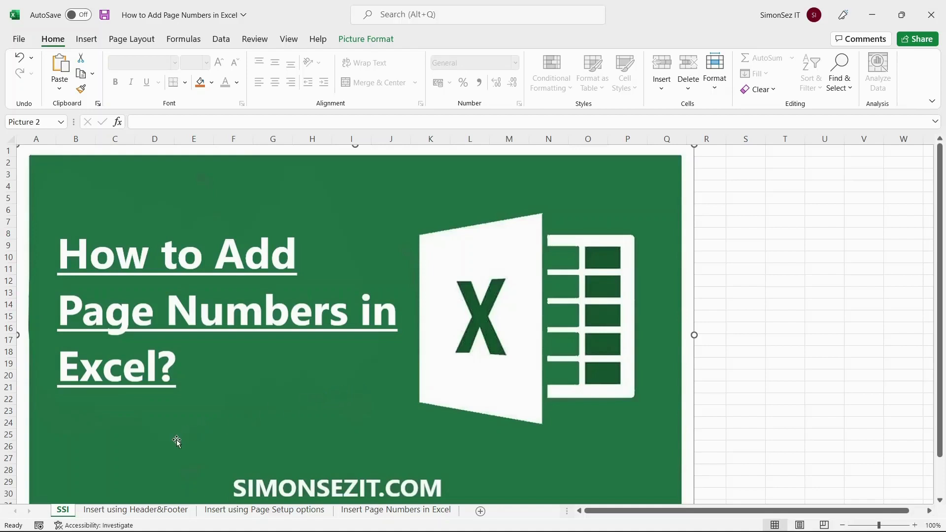
- Switch to the 'Insert using Header&Footer' worksheet
click(159, 509)
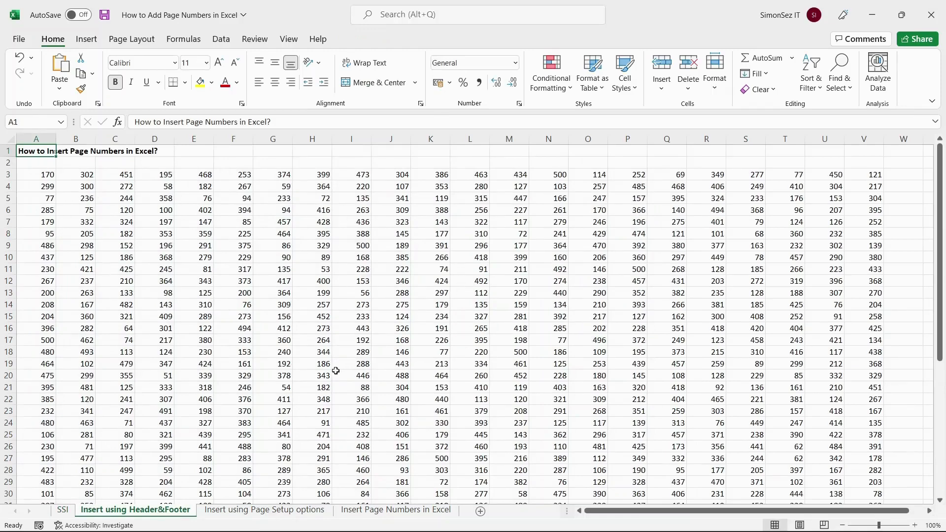
scroll(173, 302, down, 1)
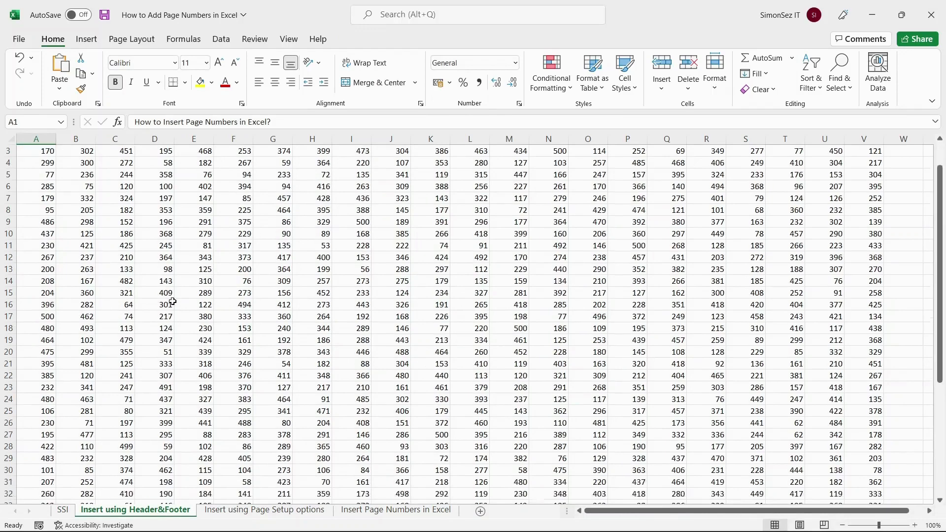
scroll(172, 302, down, 3)
scroll(172, 302, down, 3)
scroll(170, 302, up, 1)
scroll(169, 303, up, 6)
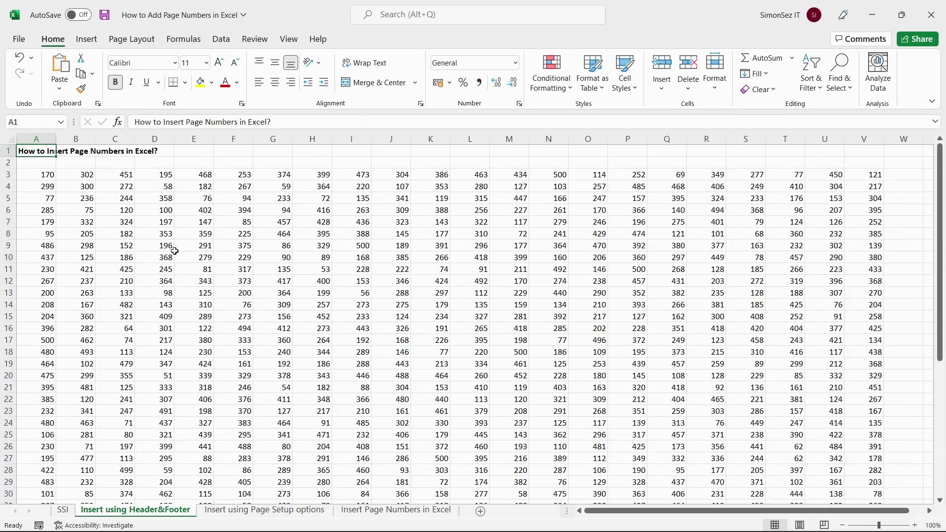
- Show the Header&Footer sheet in Page Layout view from the View ribbon
click(294, 42)
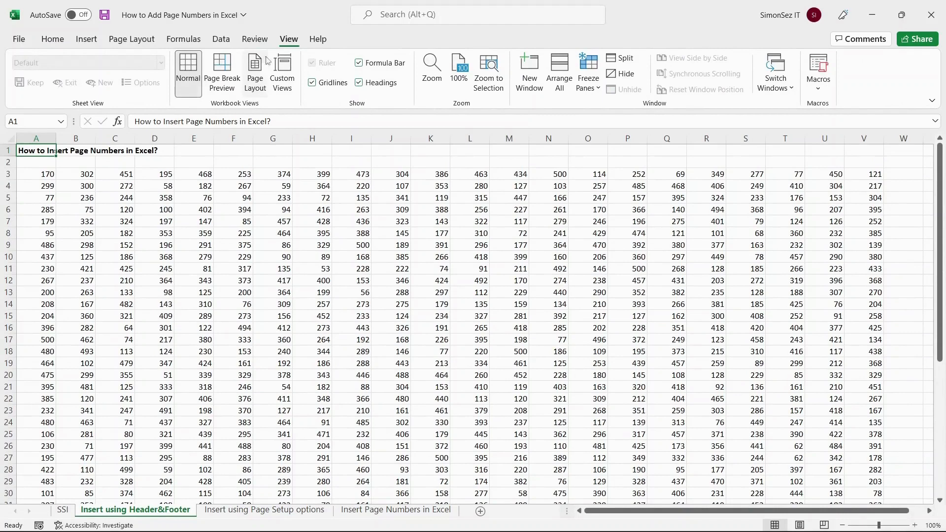
click(262, 86)
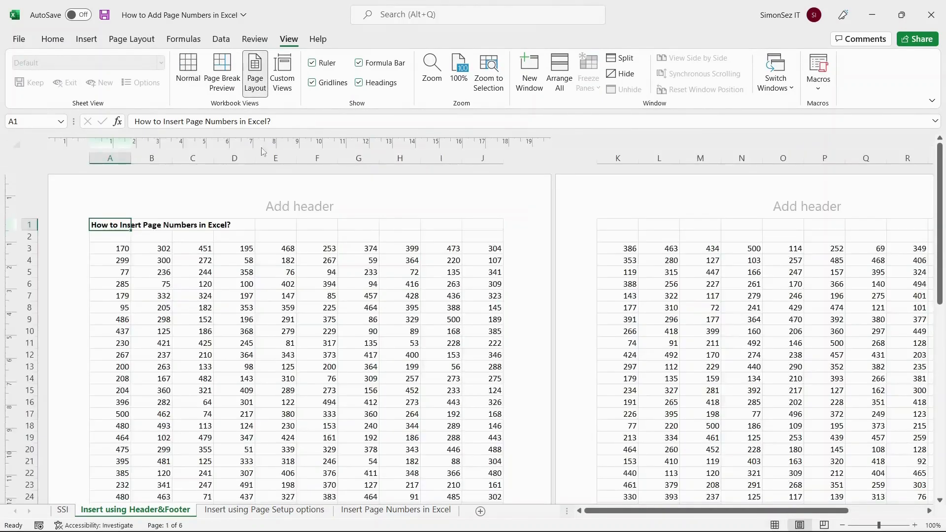
scroll(527, 305, down, 1)
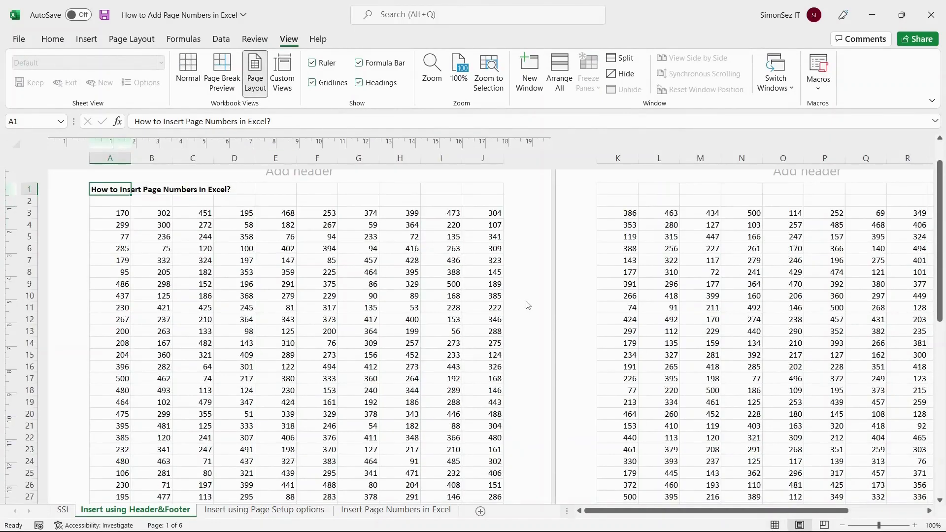
scroll(527, 304, down, 3)
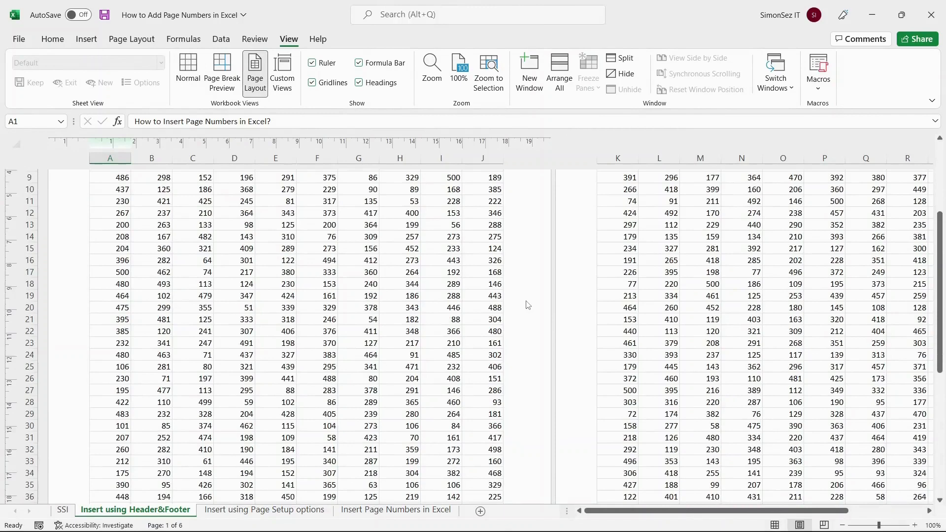
scroll(527, 305, up, 3)
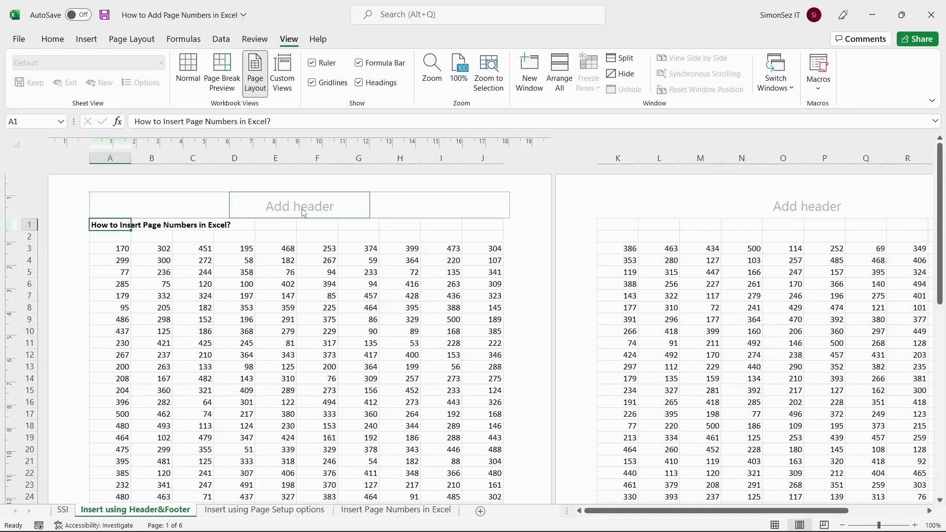
scroll(310, 222, down, 5)
scroll(319, 300, down, 5)
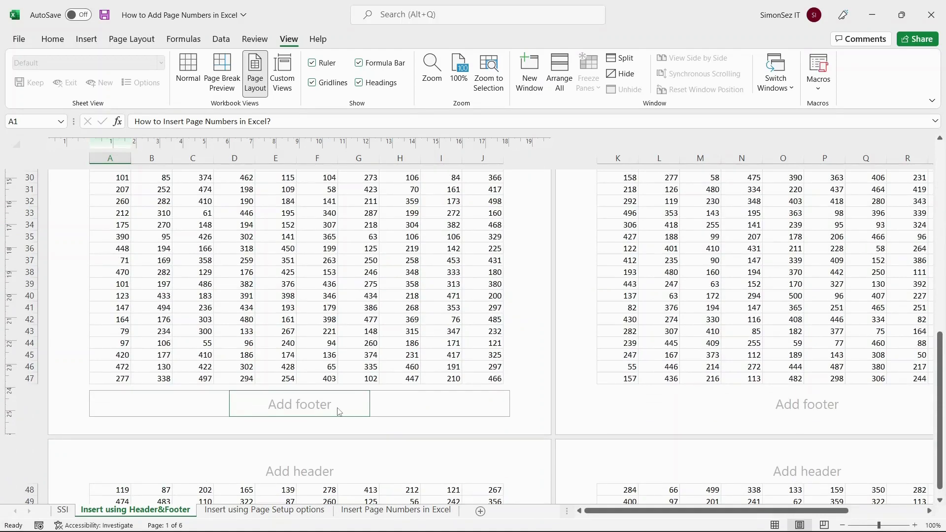
- Insert the page number into the centre footer of page 1 via the Header & Footer tools
click(318, 408)
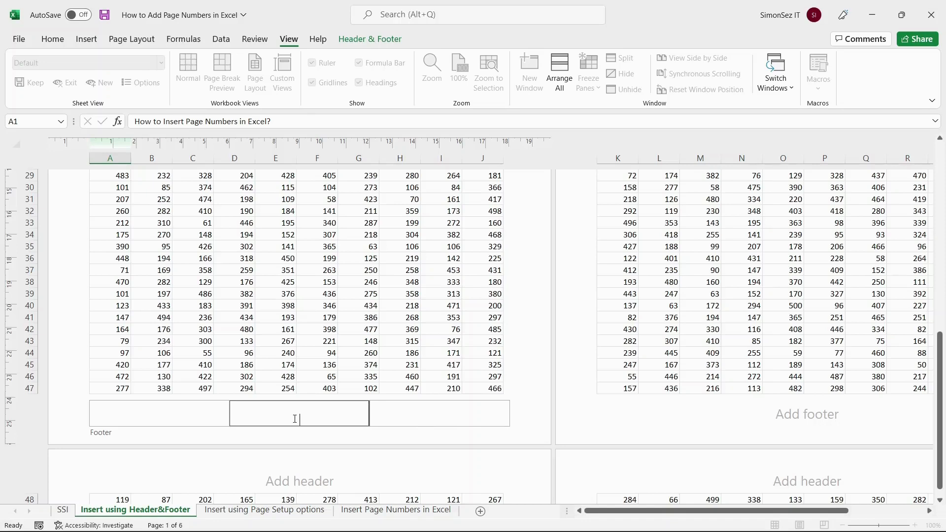
click(368, 40)
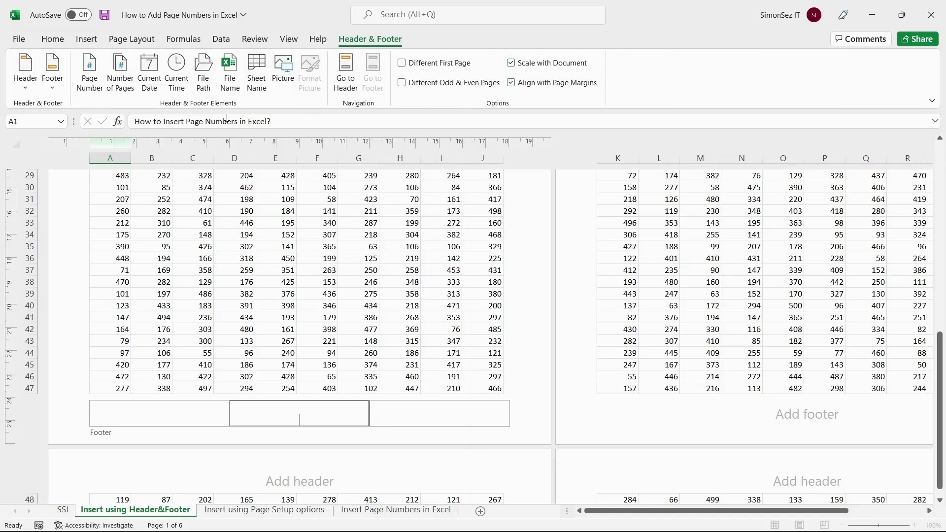
click(90, 90)
click(530, 248)
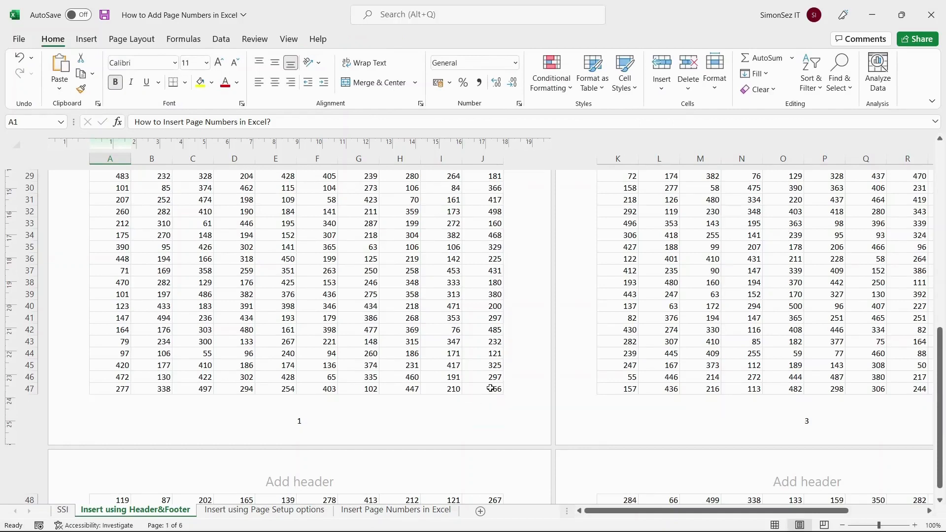
scroll(491, 388, up, 2)
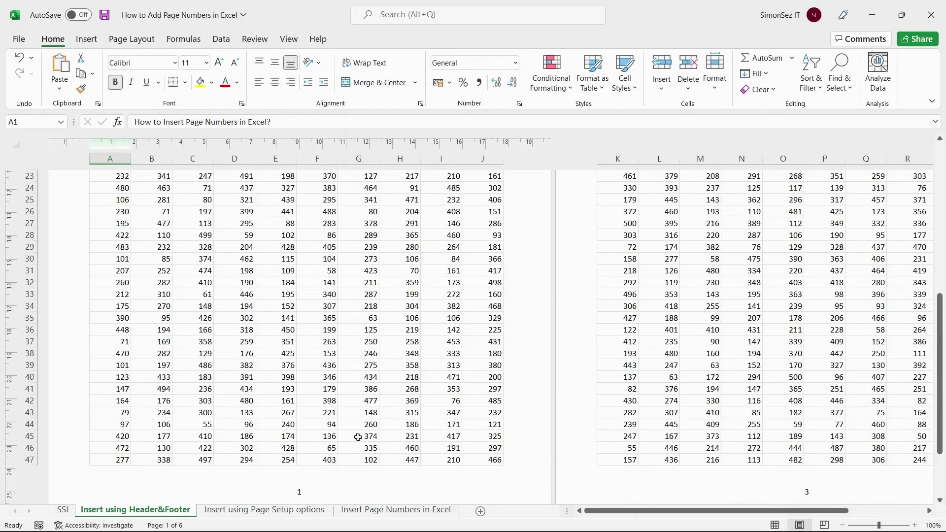
- Show the 'Insert using Page Setup options' sheet in Page Layout view and go to Page Layout ribbon
click(270, 510)
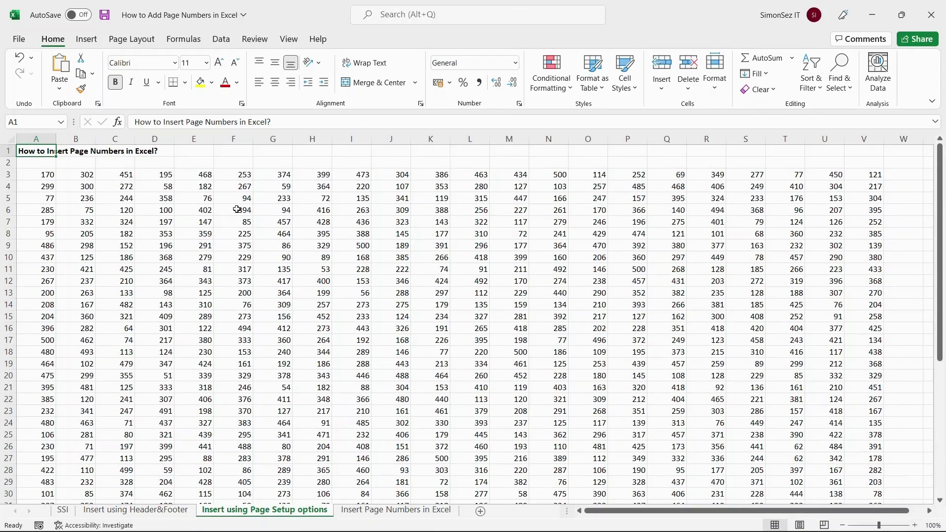
click(290, 39)
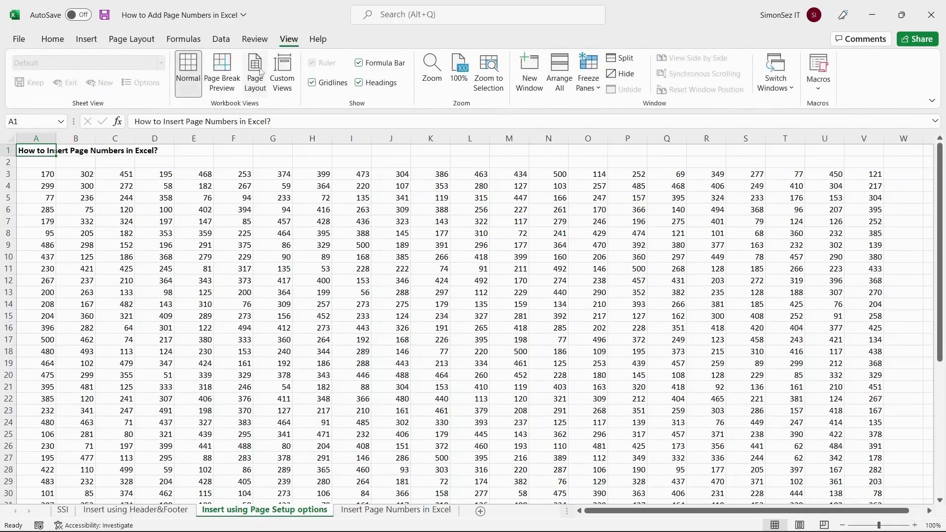
click(257, 87)
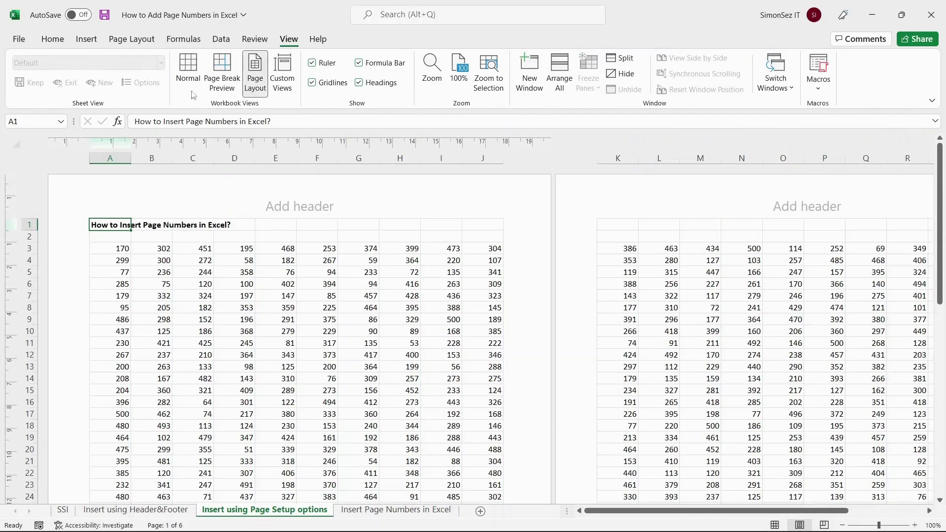
click(146, 43)
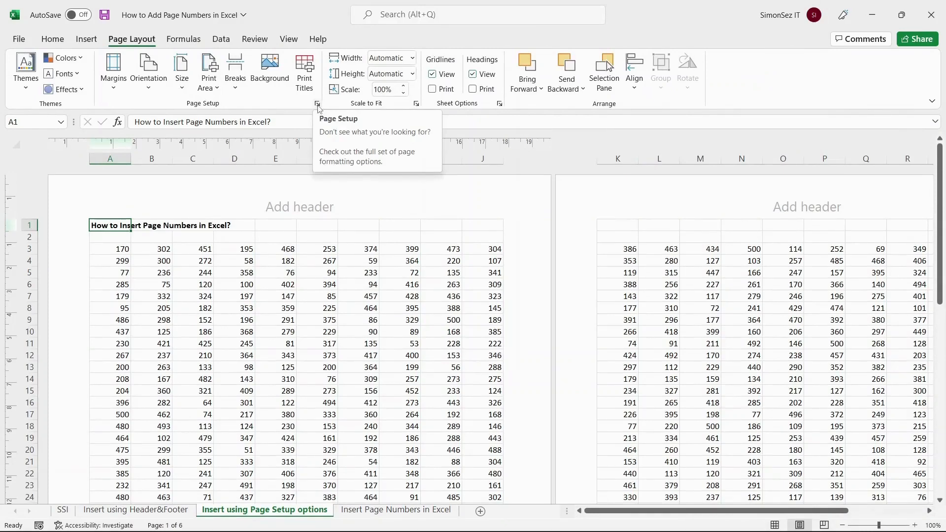
- In Page Setup's Header/Footer settings, leave the header empty and choose the 'Page 1' footer preset
click(318, 109)
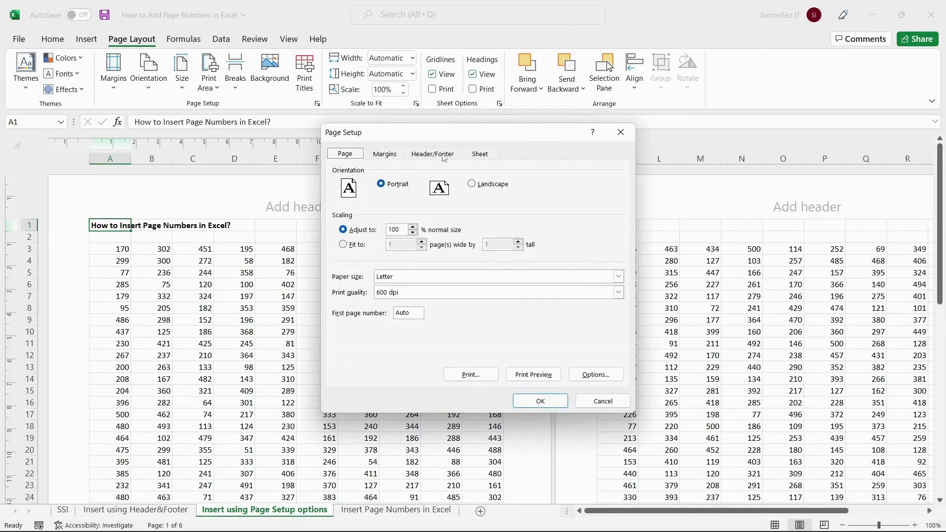
click(444, 157)
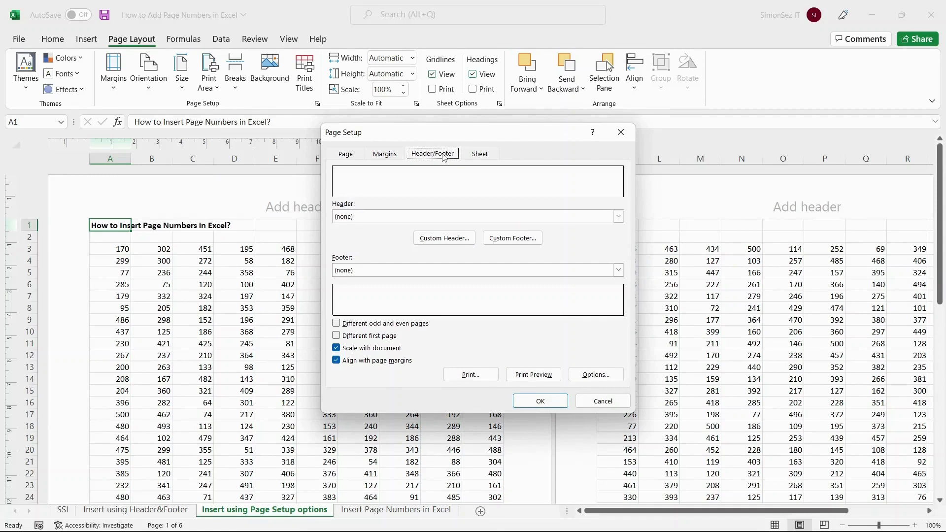
click(618, 217)
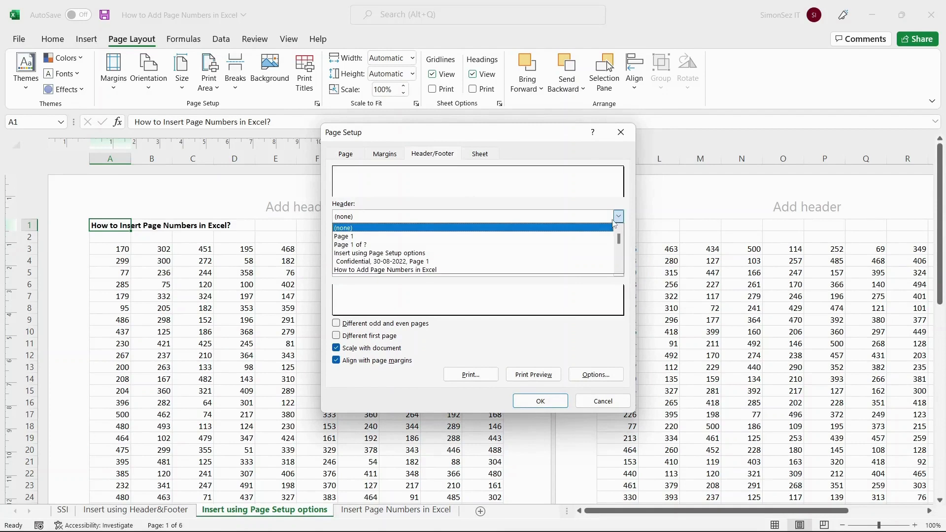
click(618, 218)
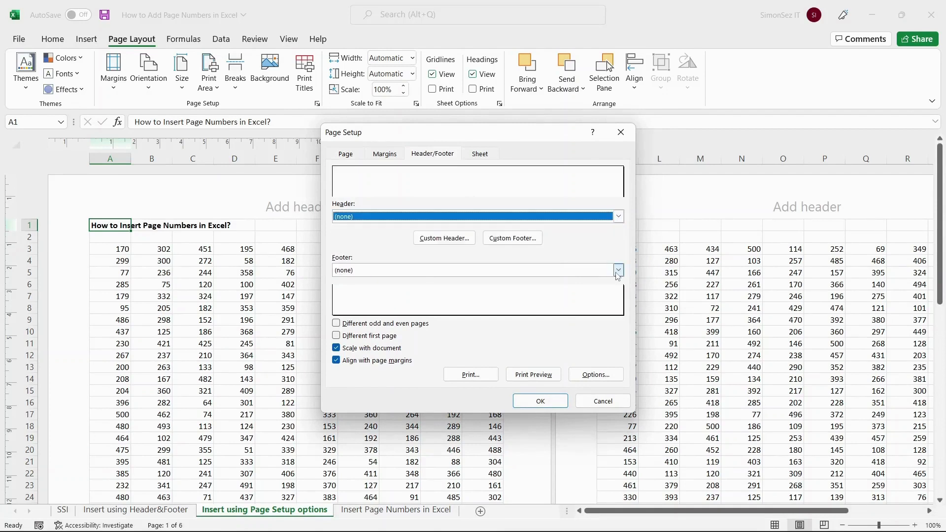
click(617, 270)
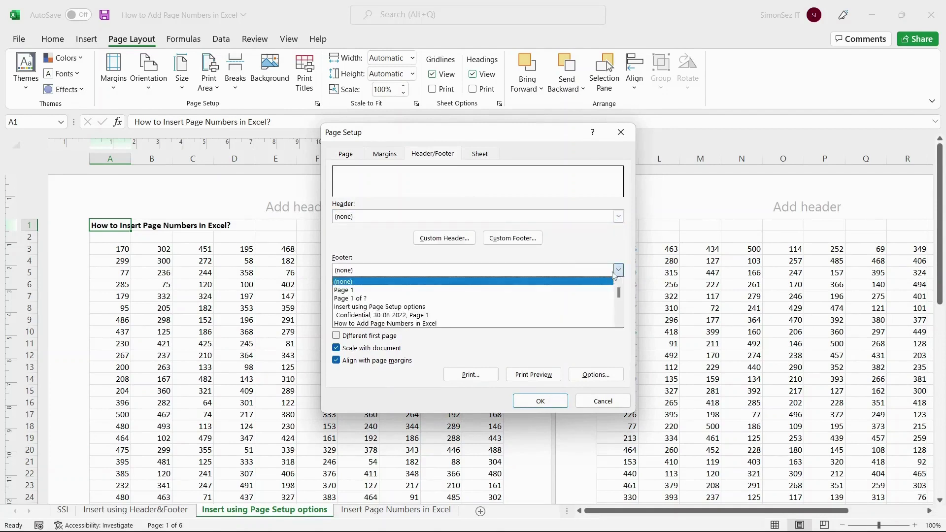
click(575, 290)
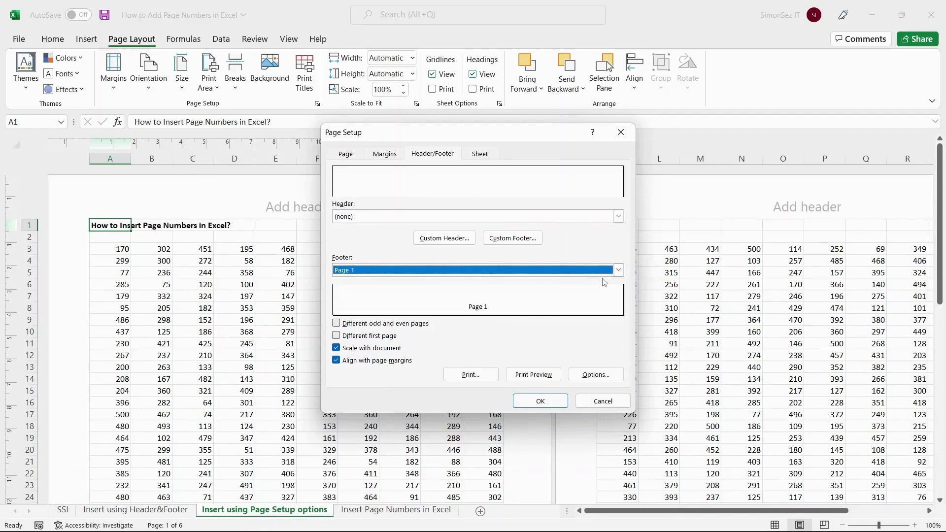
click(541, 399)
scroll(470, 331, down, 2)
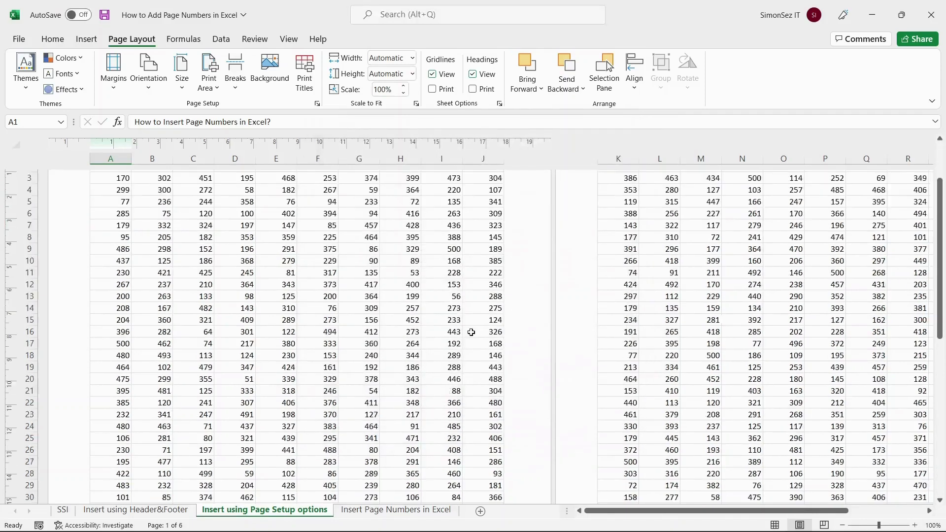
scroll(471, 332, down, 2)
scroll(471, 332, down, 4)
scroll(471, 332, down, 2)
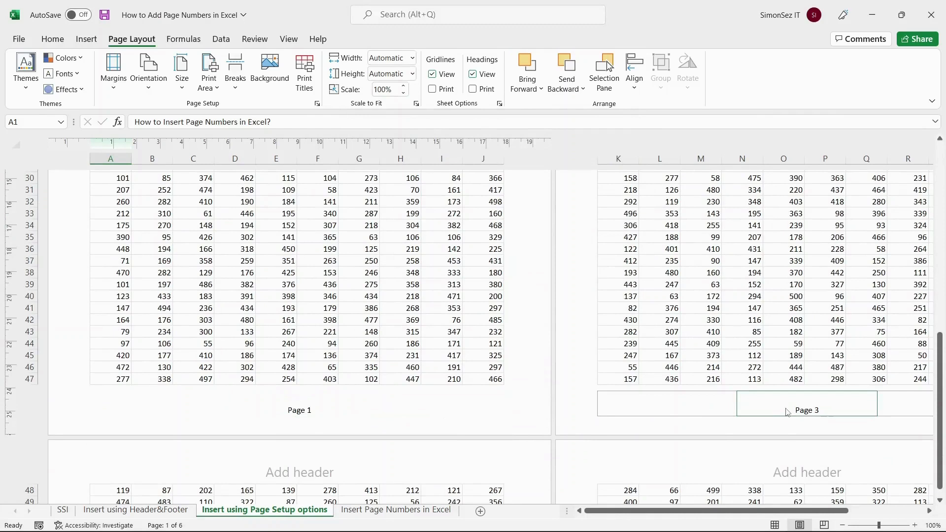
- Delete the 'Page &[Page]' text from the centre footer, leaving it empty
click(332, 408)
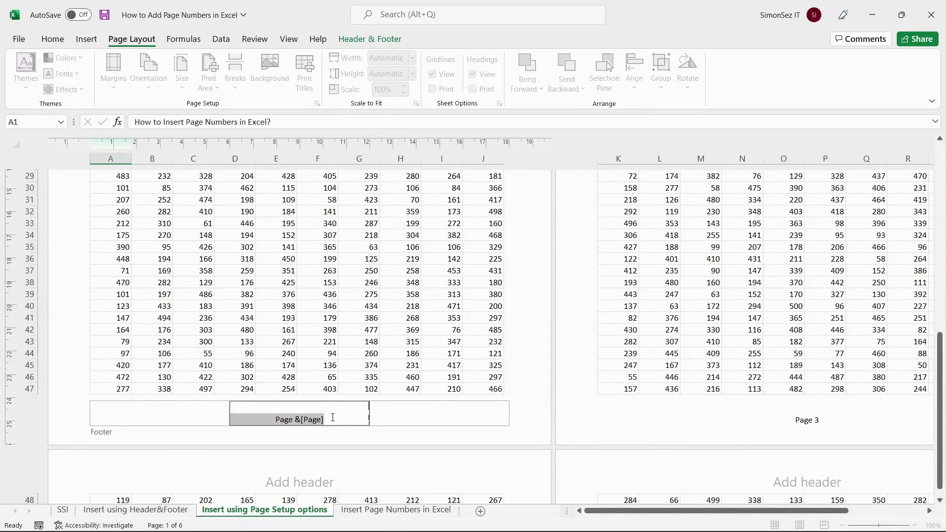
key(Delete)
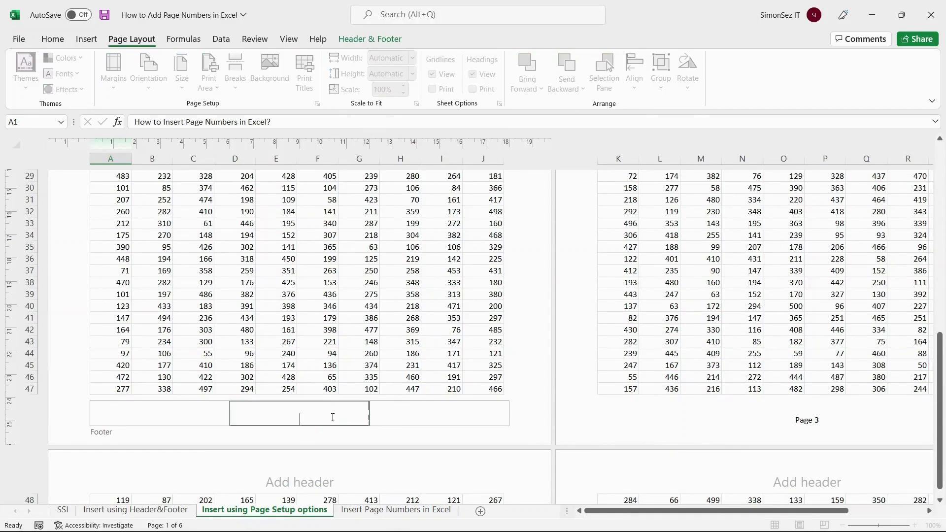
click(543, 289)
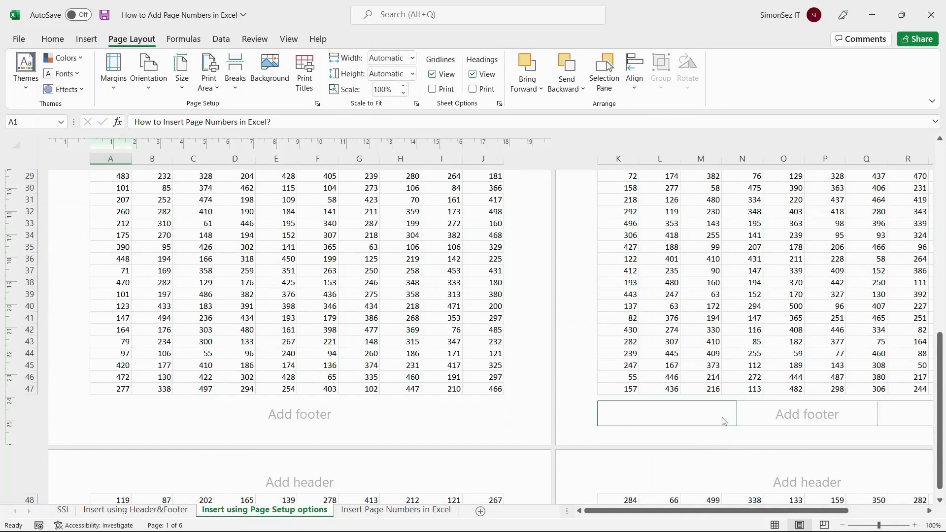
scroll(551, 416, down, 1)
scroll(550, 416, down, 1)
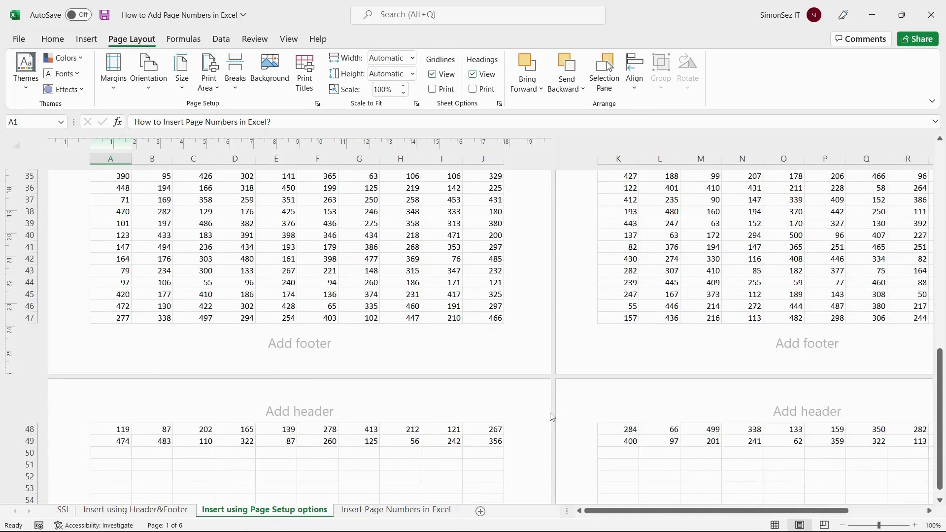
scroll(551, 417, up, 2)
scroll(551, 417, up, 2)
scroll(550, 417, up, 1)
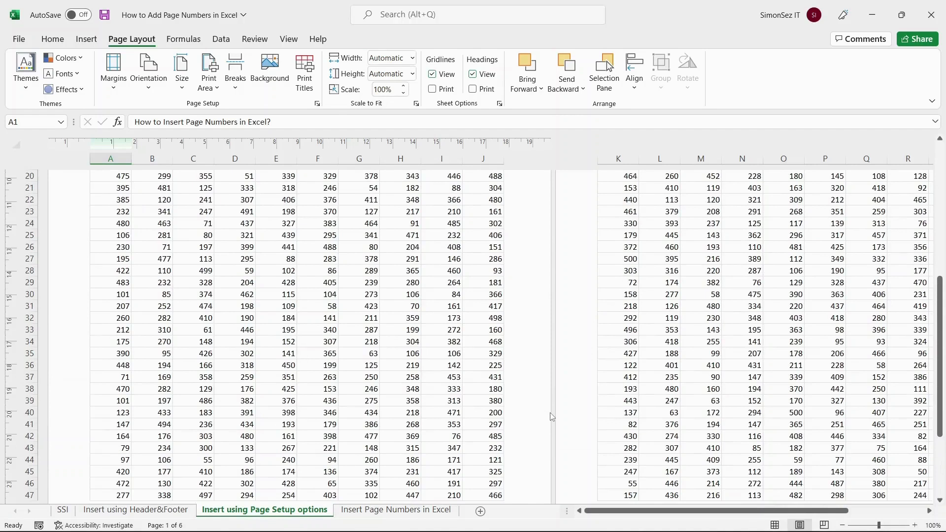